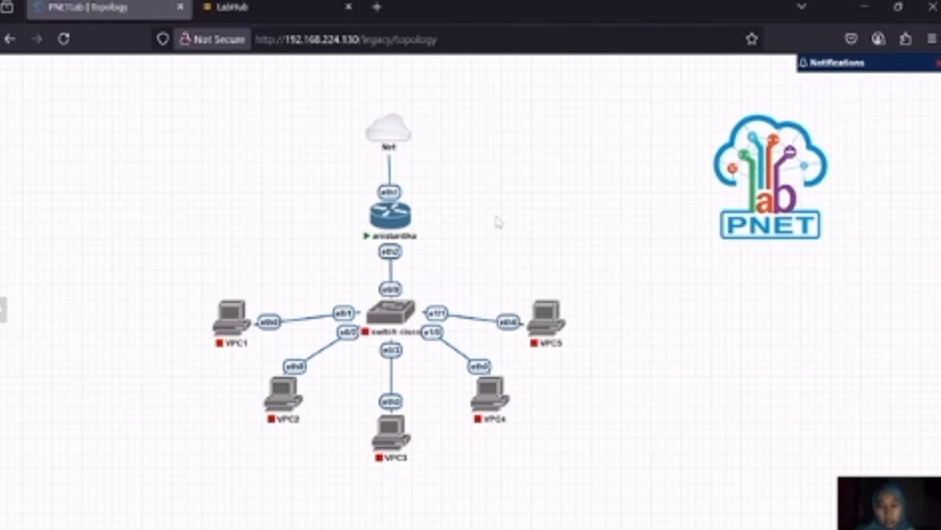
Start adding a new node in the empty area beside the router and show the available templates
{"action": "mouse_move", "coordinate": [390, 314]}
{"action": "mouse_move", "coordinate": [393, 212]}
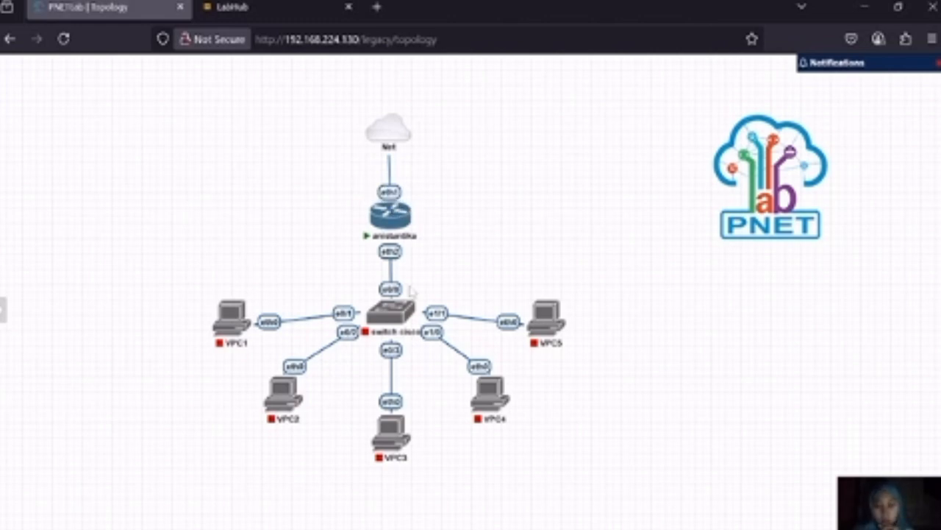
{"action": "right_click", "coordinate": [540, 210]}
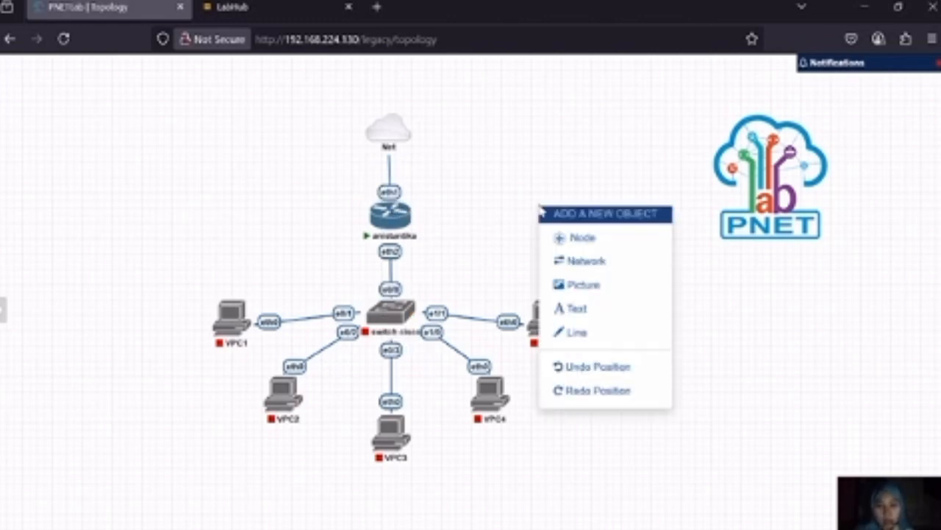
{"action": "left_click", "coordinate": [577, 238]}
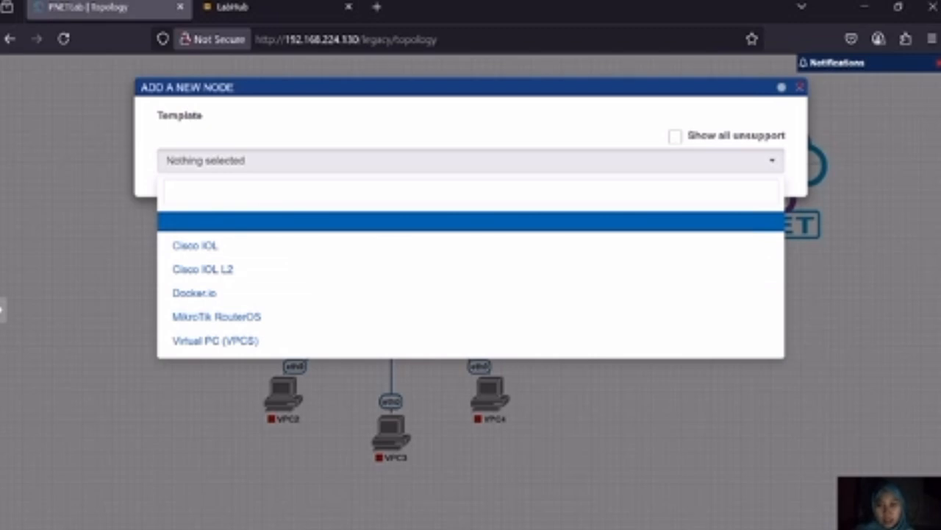
Look through the folder listing on the LabHub site, then return to the PNETLab topology
{"action": "mouse_move", "coordinate": [298, 7]}
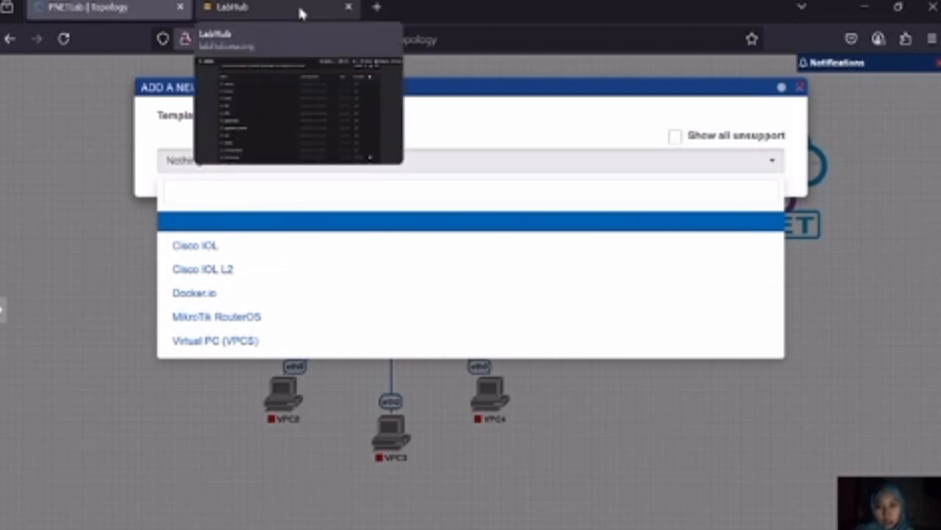
{"action": "left_click", "coordinate": [298, 9]}
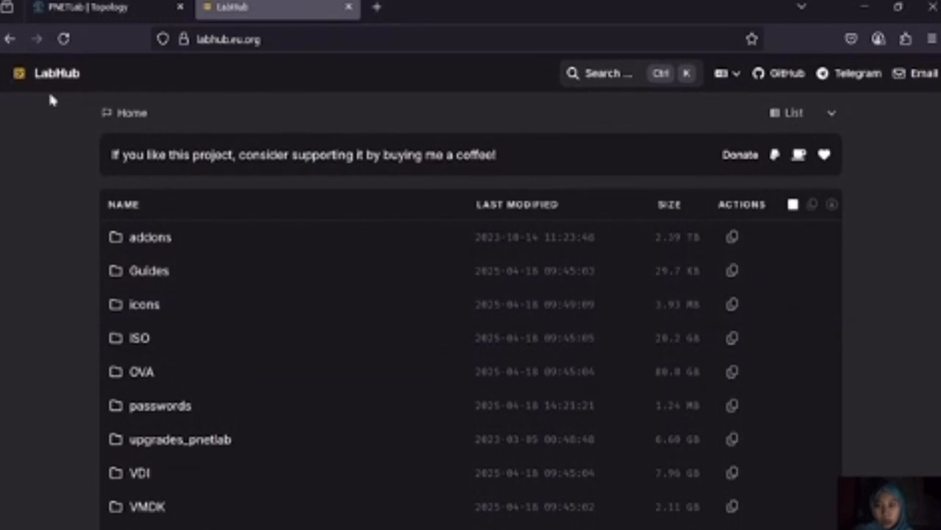
{"action": "scroll", "coordinate": [182, 203], "scroll_direction": "down", "scroll_amount": 5}
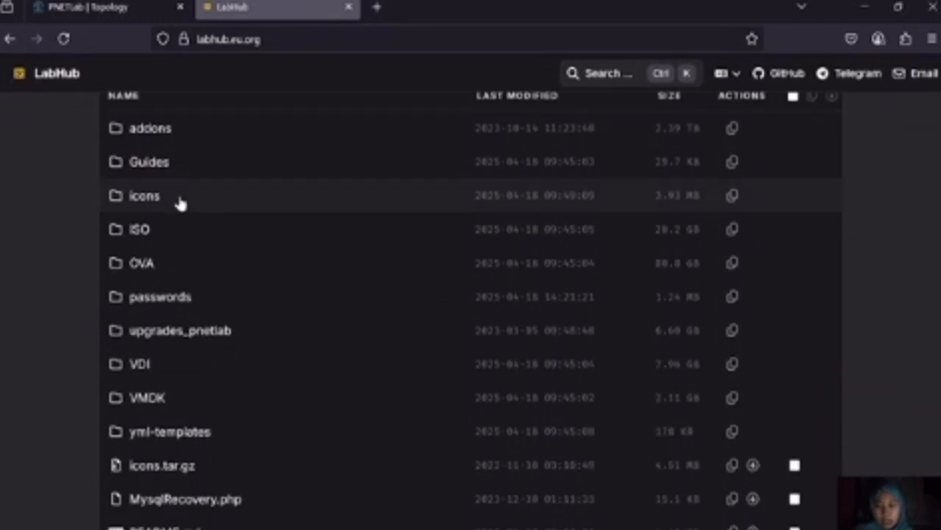
{"action": "scroll", "coordinate": [181, 205], "scroll_direction": "up", "scroll_amount": 4}
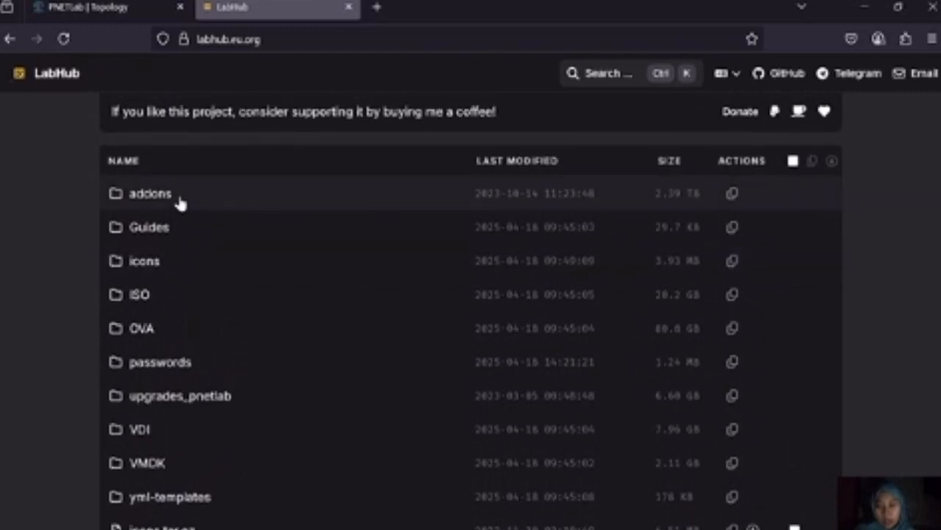
{"action": "scroll", "coordinate": [179, 200], "scroll_direction": "up", "scroll_amount": 1}
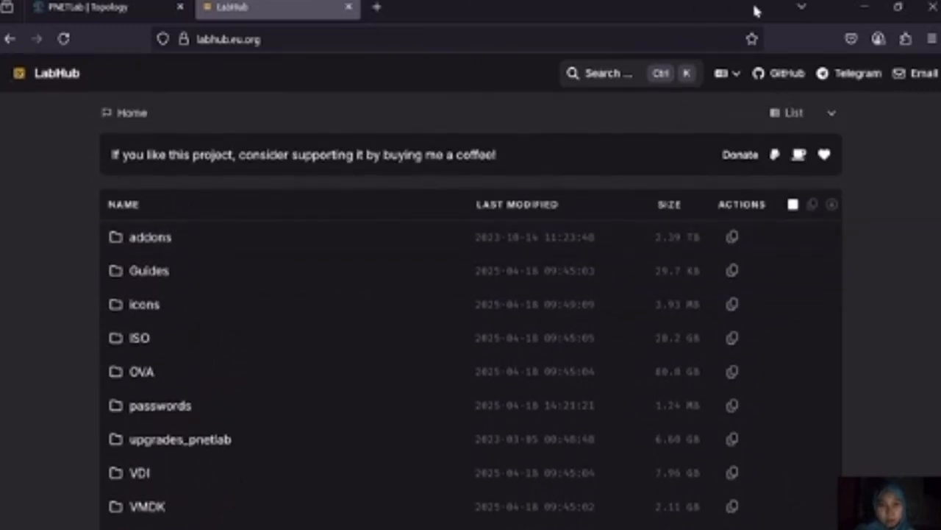
{"action": "left_click", "coordinate": [121, 9]}
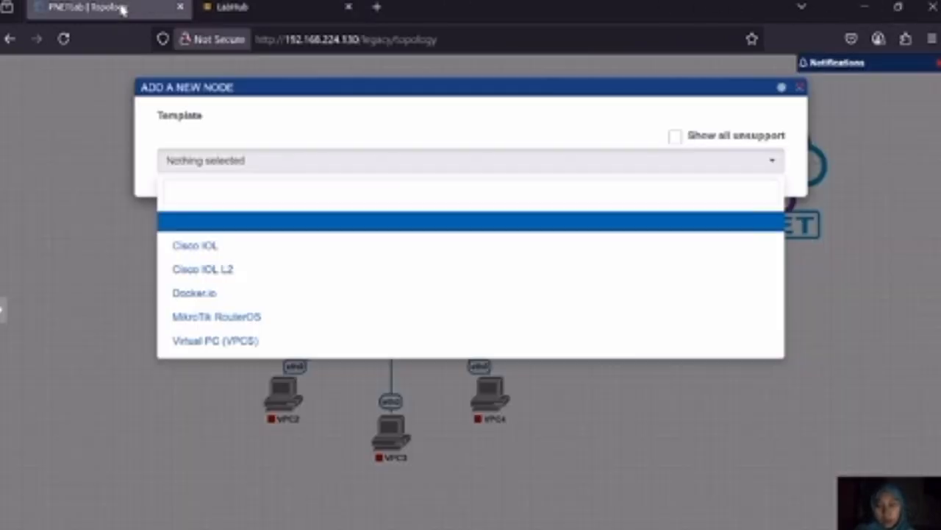
Choose the Cisco IOL template with the i86bi-linux-l2-ipbasek9-15.1a.bin image and name the node "switch cisco"
{"action": "left_click", "coordinate": [250, 254]}
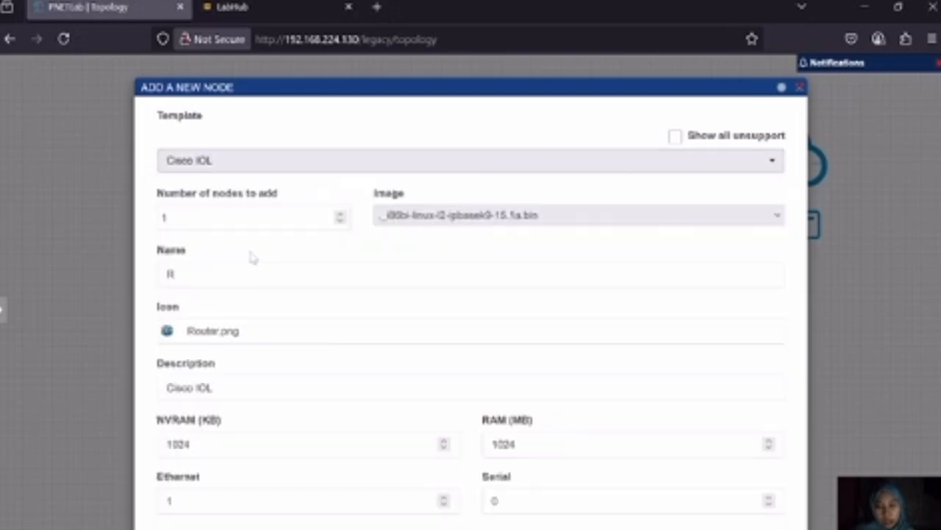
{"action": "left_click", "coordinate": [430, 217]}
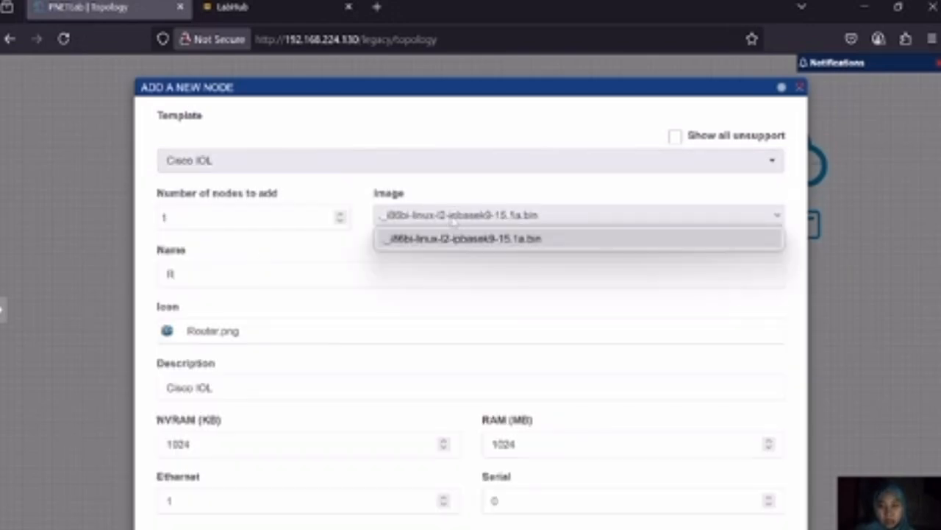
{"action": "left_click", "coordinate": [453, 221]}
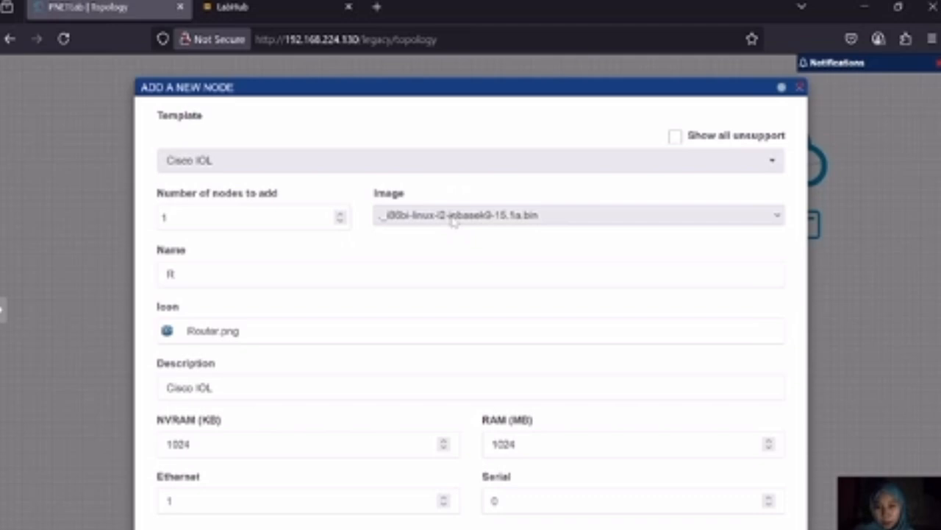
{"action": "left_click", "coordinate": [361, 274]}
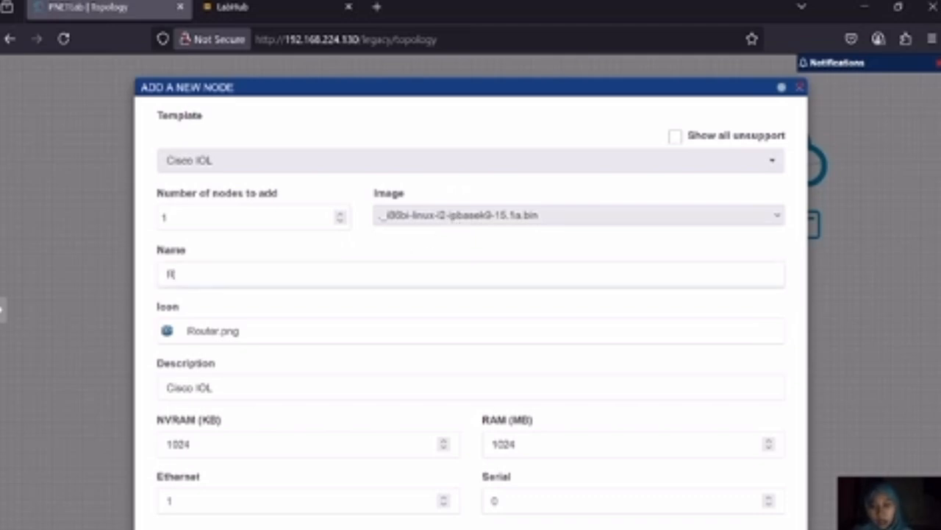
{"action": "key", "text": "BackSpace"}
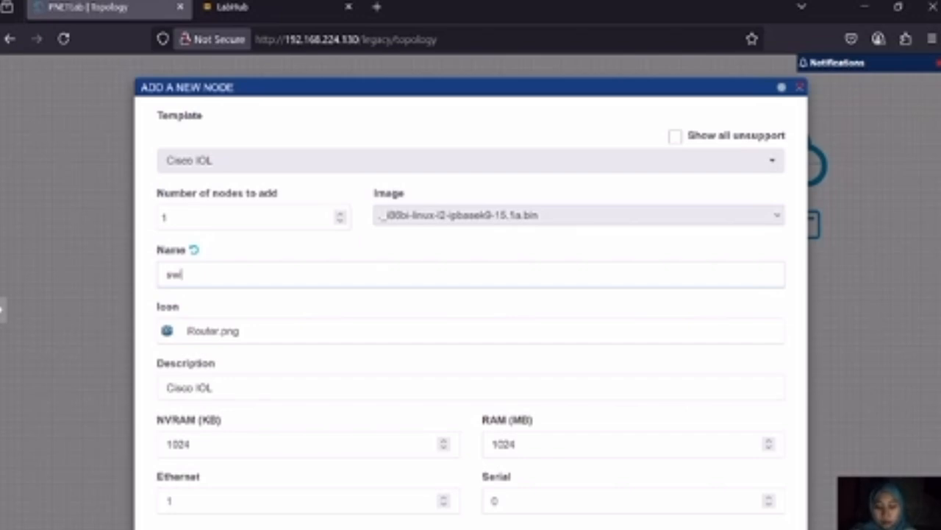
{"action": "type", "text": "switch c"}
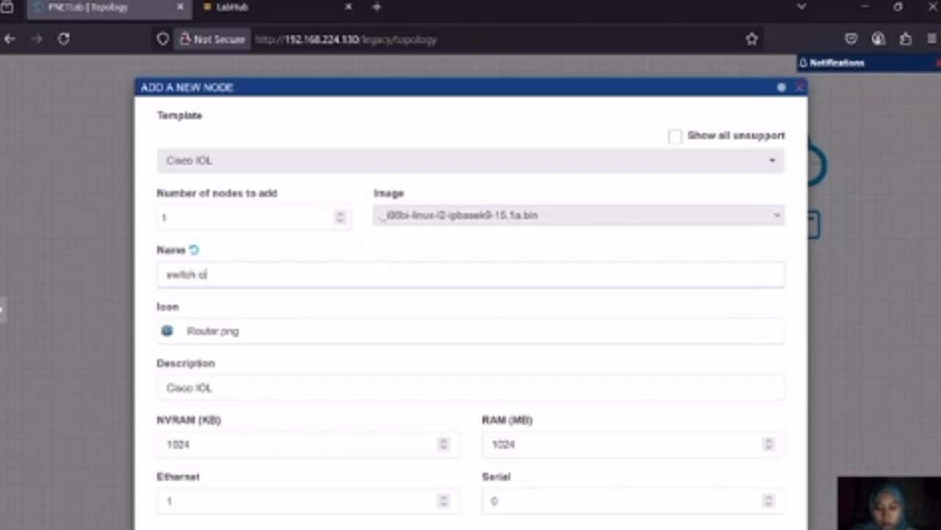
{"action": "type", "text": "isco"}
Set the new node's icon to Switch.png
{"action": "scroll", "coordinate": [226, 156], "scroll_direction": "down", "scroll_amount": 1}
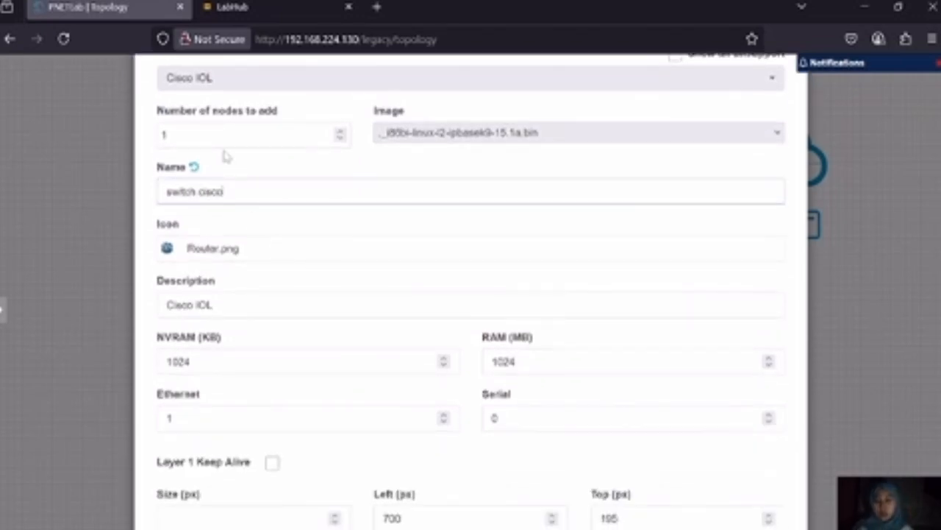
{"action": "left_click", "coordinate": [229, 250]}
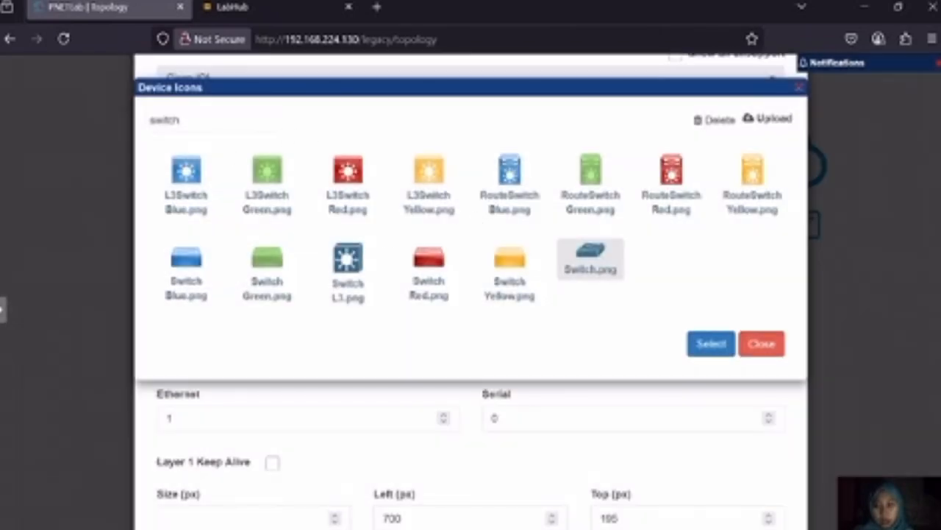
{"action": "double_click", "coordinate": [154, 120]}
{"action": "left_click_drag", "start_coordinate": [152, 121], "coordinate": [189, 115]}
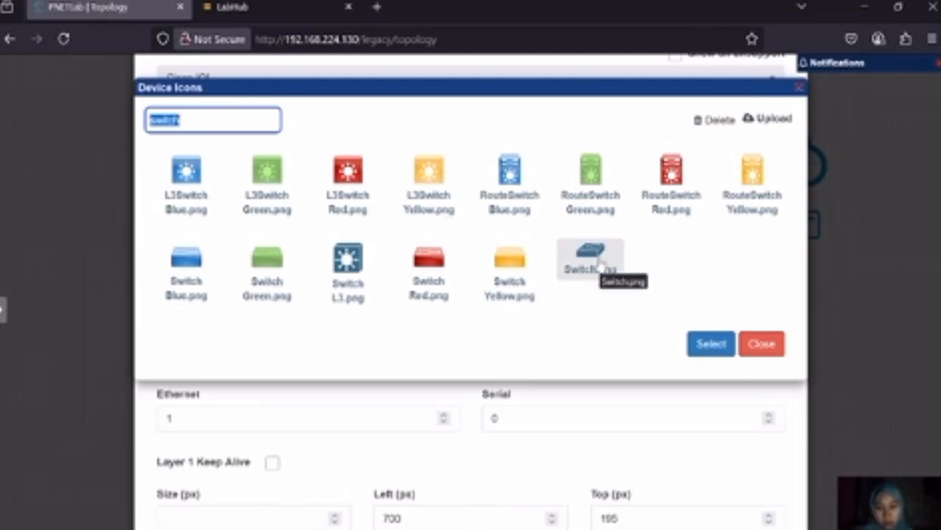
{"action": "left_click", "coordinate": [706, 352]}
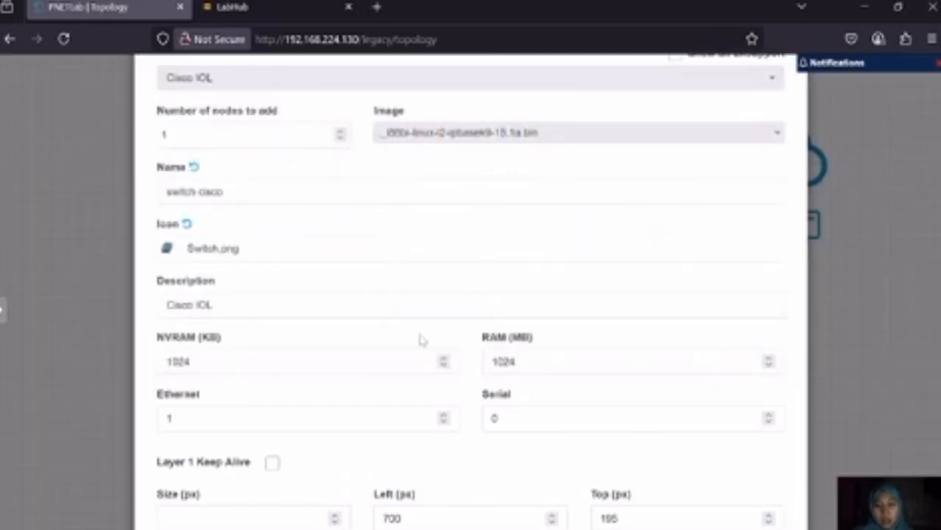
Set the new node's Ethernet value to 2, then discard the node without saving
{"action": "left_click", "coordinate": [443, 417]}
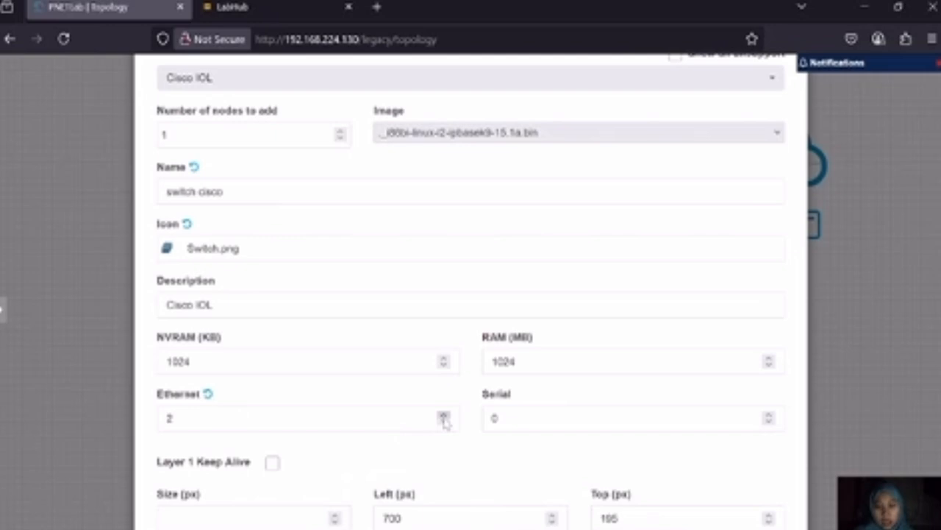
{"action": "scroll", "coordinate": [363, 424], "scroll_direction": "down", "scroll_amount": 3}
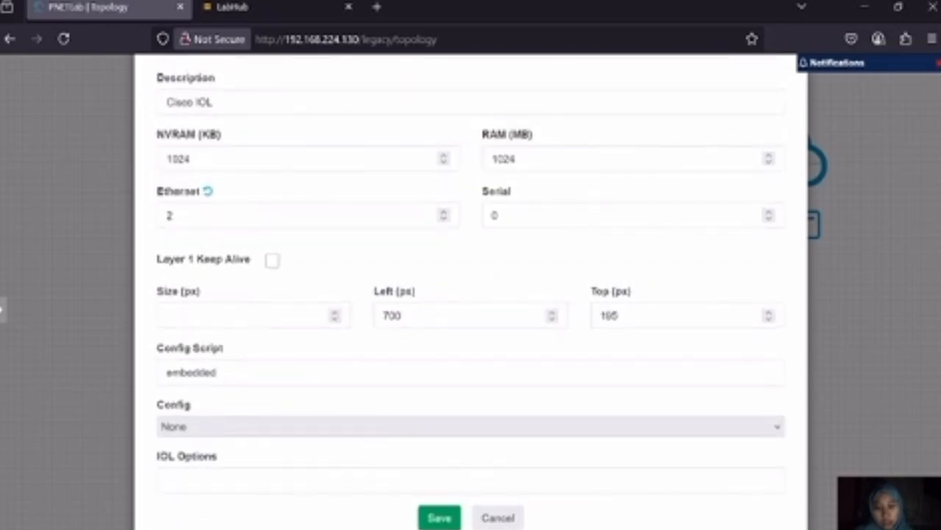
{"action": "left_click", "coordinate": [507, 517]}
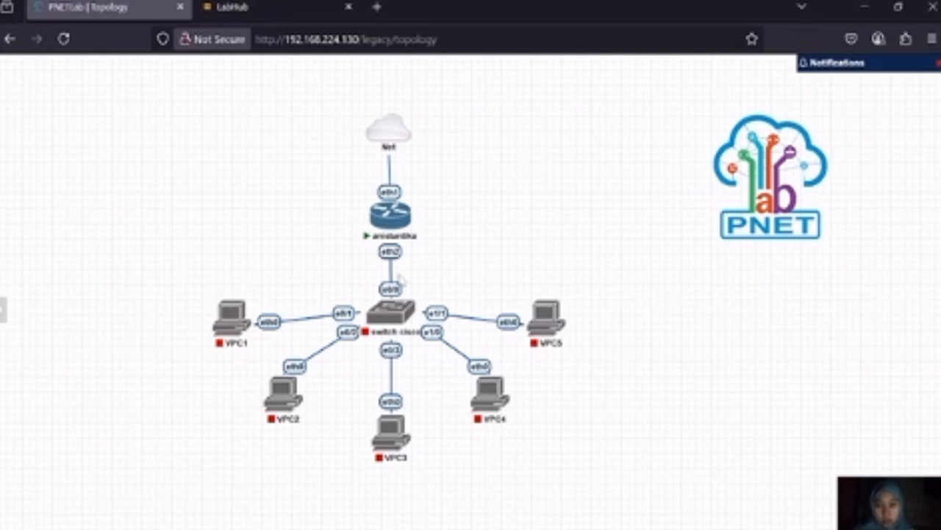
Set up 5 new Virtual PC (VPCS) nodes named VPC, review their settings, and discard them without saving
{"action": "mouse_move", "coordinate": [361, 316]}
{"action": "mouse_move", "coordinate": [249, 315]}
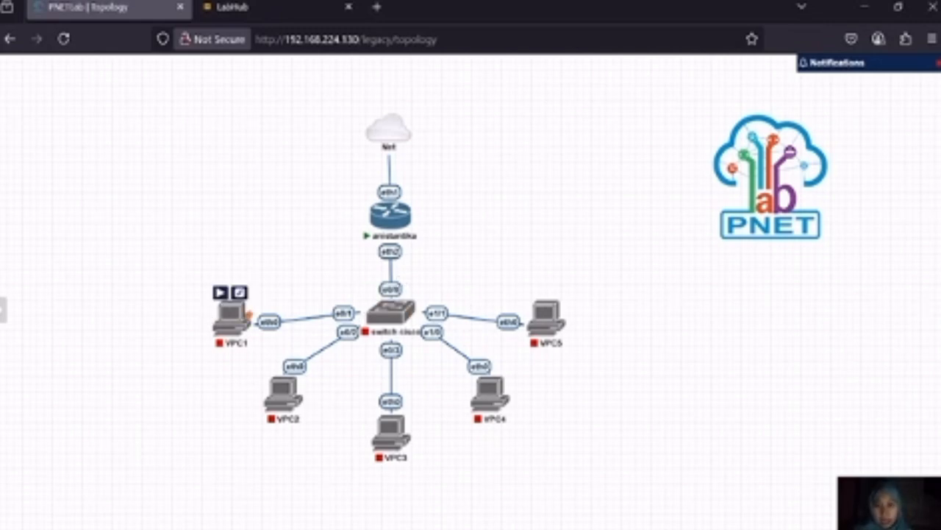
{"action": "right_click", "coordinate": [234, 215]}
{"action": "left_click", "coordinate": [273, 249]}
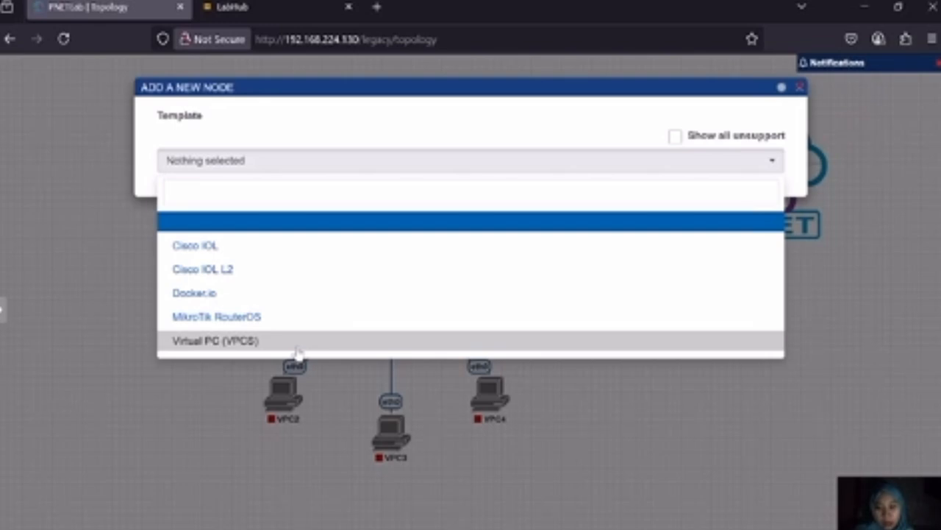
{"action": "left_click", "coordinate": [297, 350]}
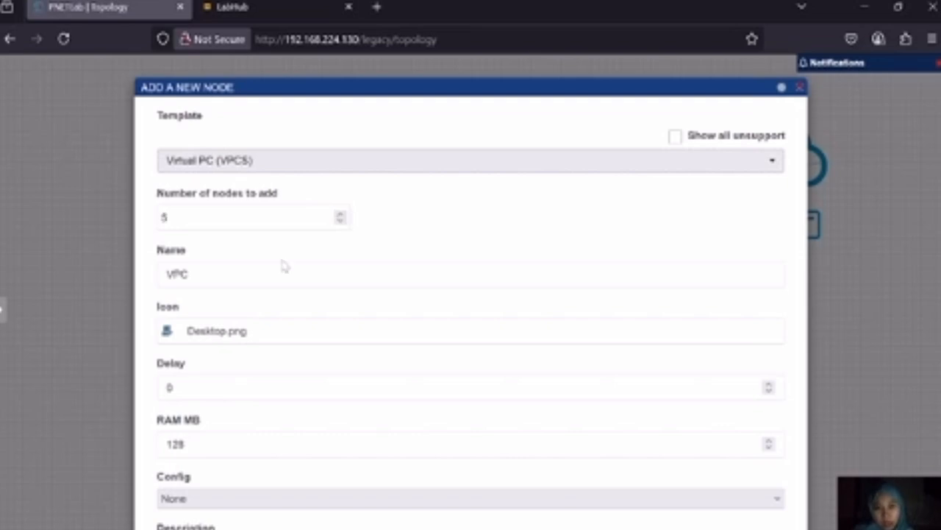
{"action": "scroll", "coordinate": [284, 265], "scroll_direction": "down", "scroll_amount": 5}
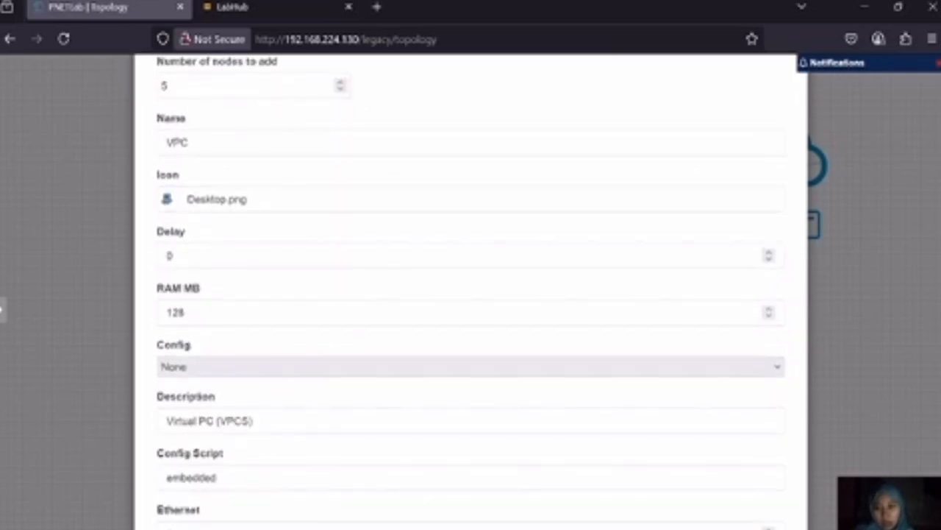
{"action": "scroll", "coordinate": [284, 265], "scroll_direction": "down", "scroll_amount": 4}
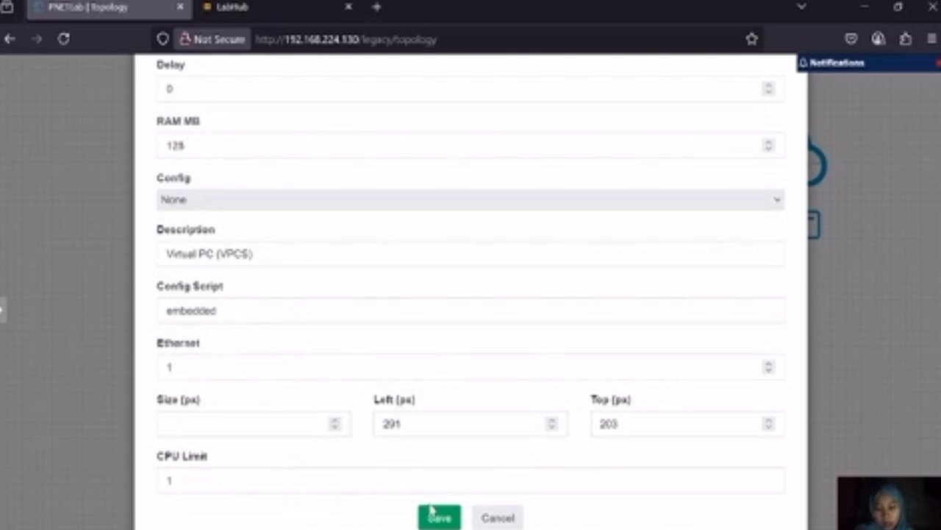
{"action": "left_click", "coordinate": [522, 515]}
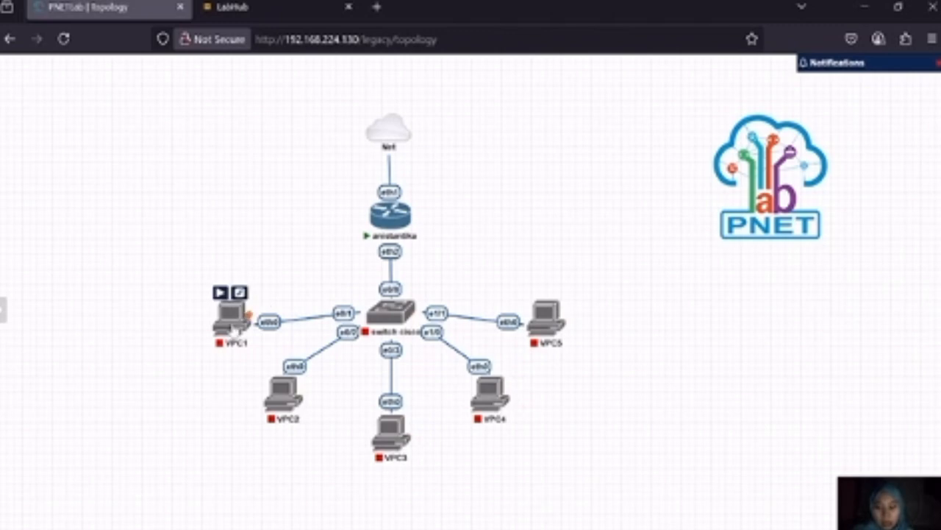
Edit VPC1's name to VPC4, put it back to VPC1, and close the node's settings without saving
{"action": "mouse_move", "coordinate": [551, 324]}
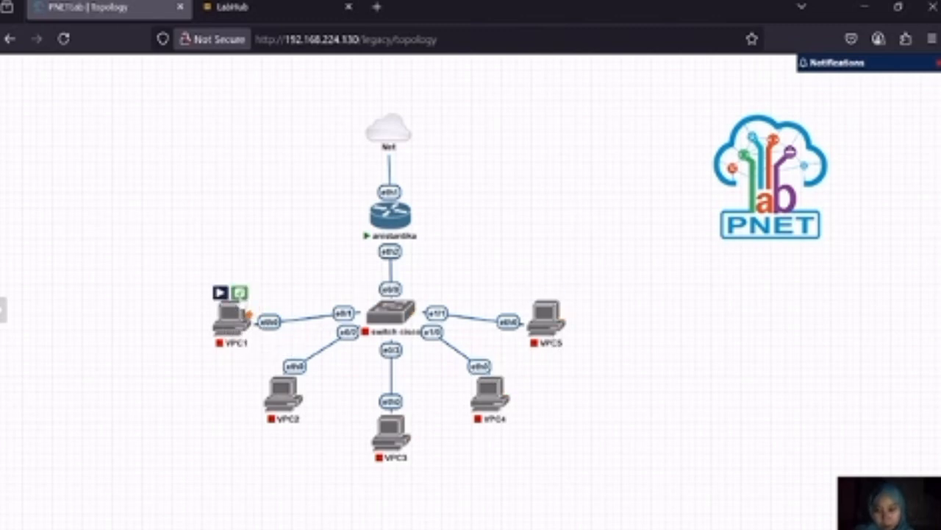
{"action": "left_click", "coordinate": [239, 293]}
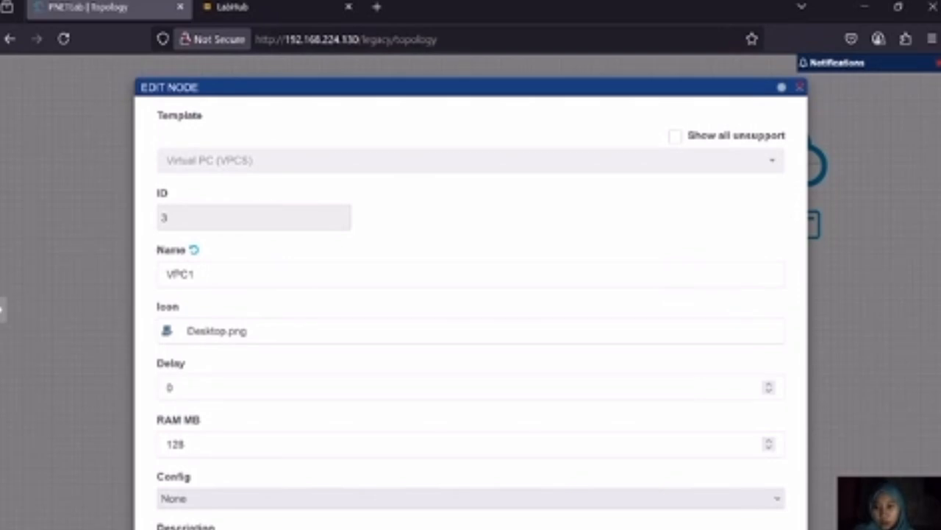
{"action": "left_click", "coordinate": [183, 266]}
{"action": "key", "text": "BackSpace"}
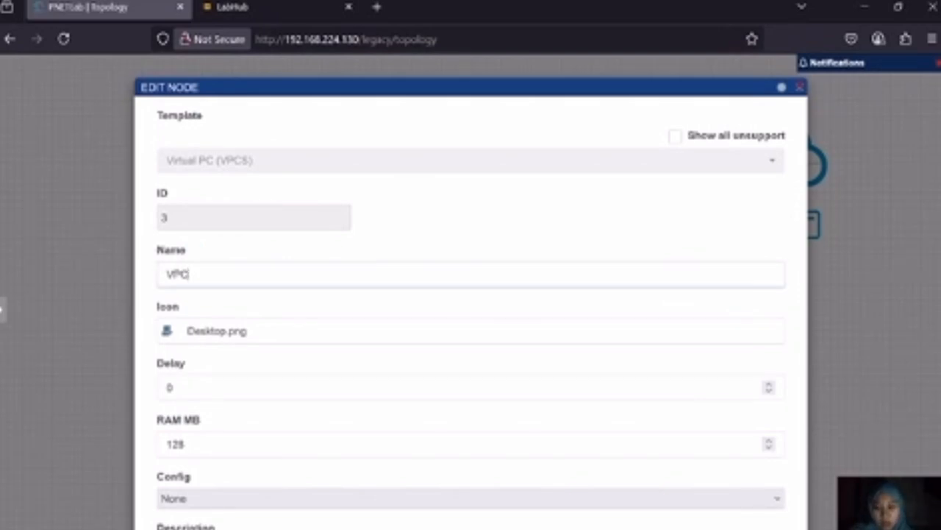
{"action": "type", "text": "4"}
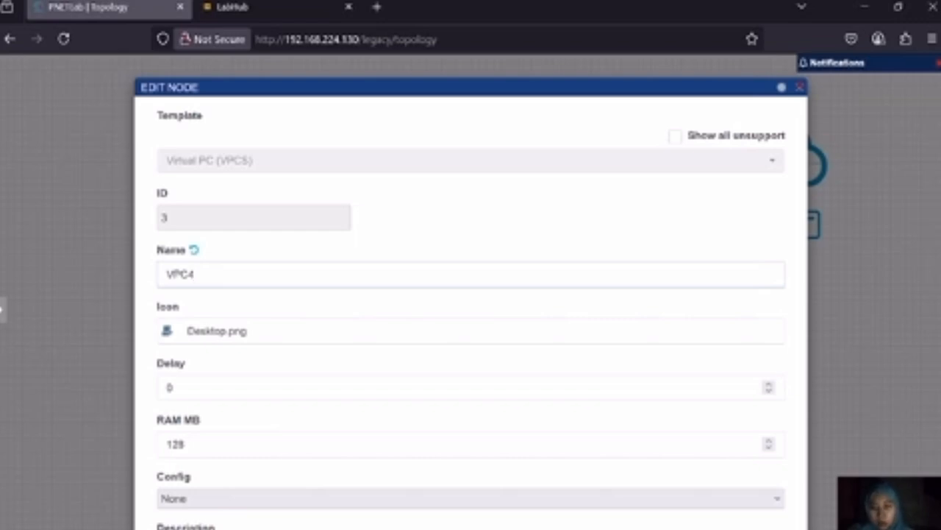
{"action": "key", "text": "BackSpace"}
{"action": "type", "text": "1"}
{"action": "scroll", "coordinate": [115, 387], "scroll_direction": "down", "scroll_amount": 5}
{"action": "scroll", "coordinate": [115, 386], "scroll_direction": "up", "scroll_amount": 1}
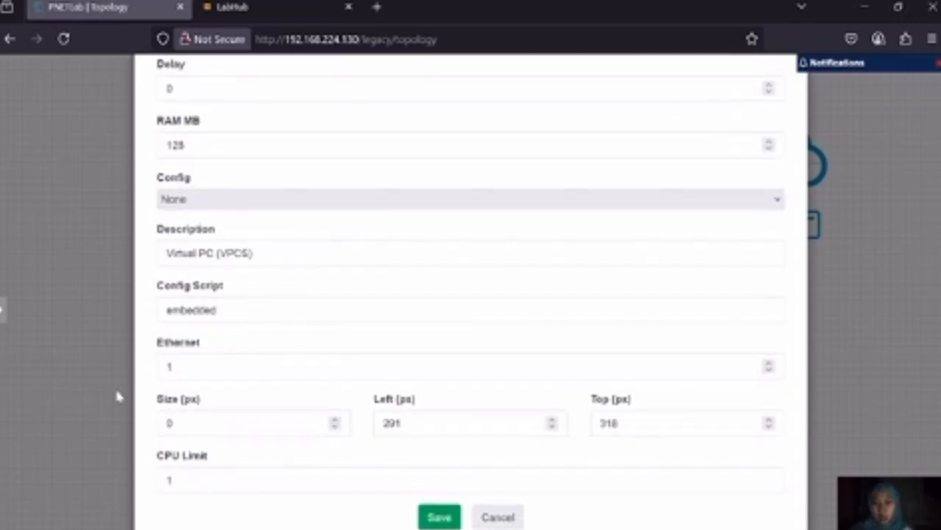
{"action": "left_click", "coordinate": [494, 519]}
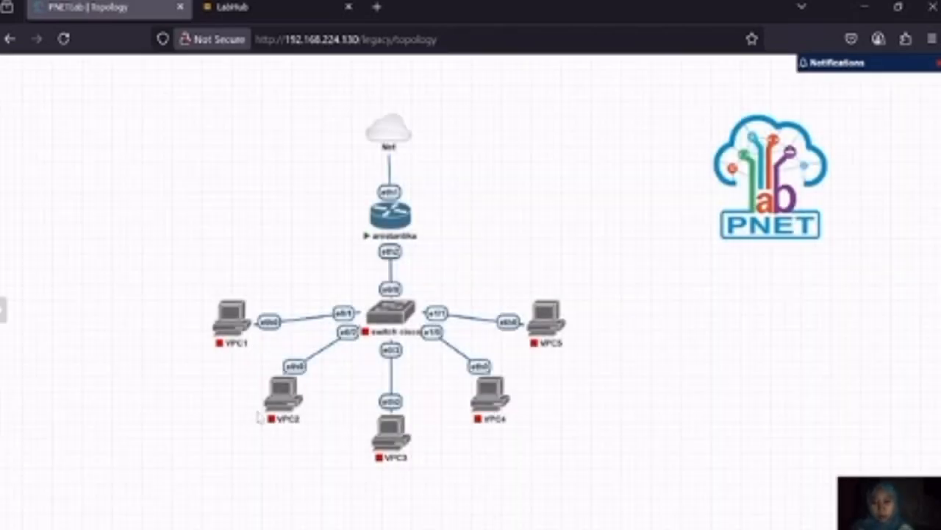
{"action": "mouse_move", "coordinate": [287, 398]}
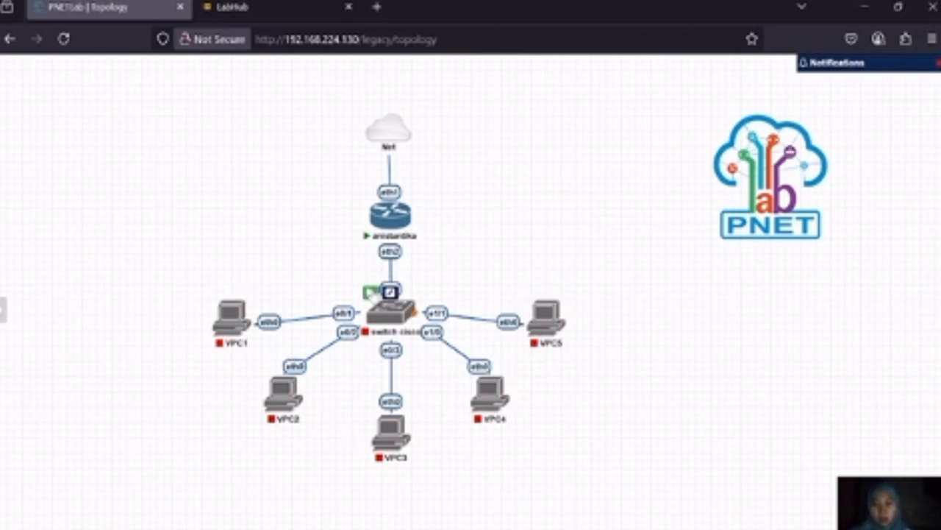
{"action": "mouse_move", "coordinate": [414, 303]}
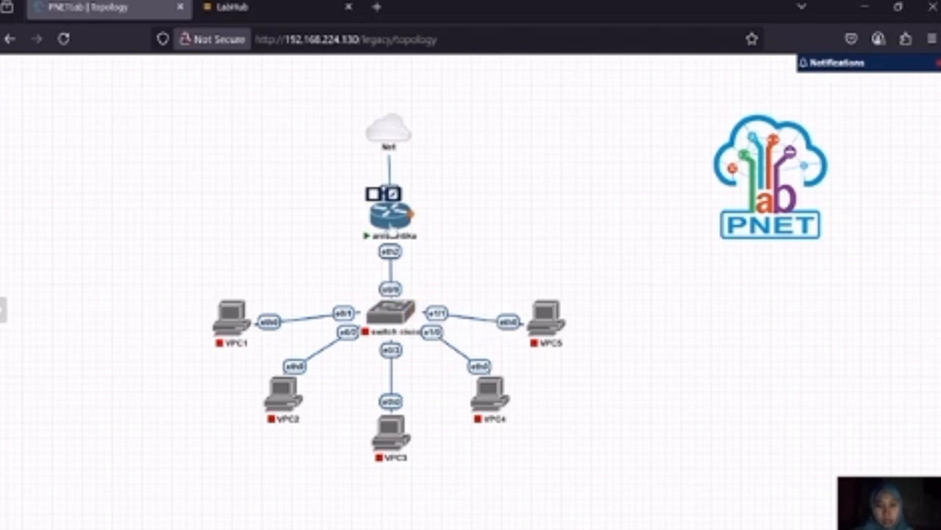
{"action": "mouse_move", "coordinate": [228, 339]}
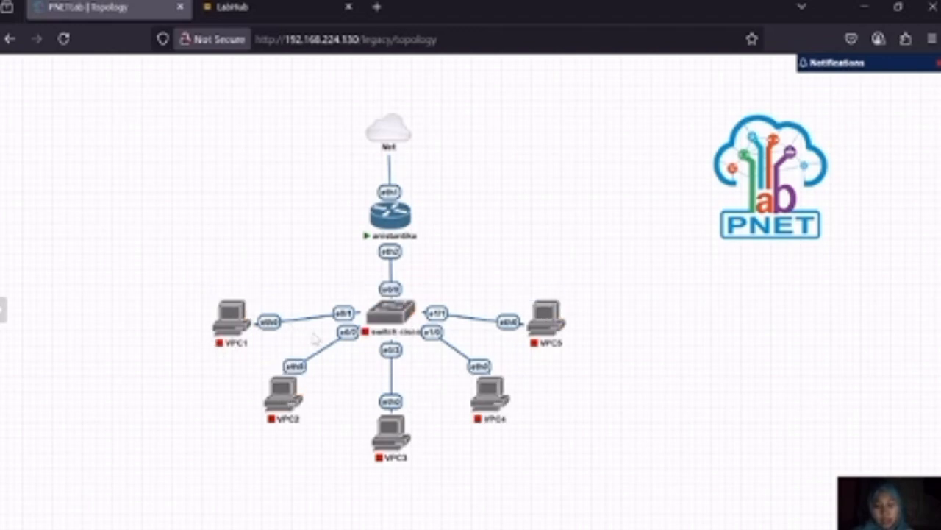
{"action": "mouse_move", "coordinate": [390, 312]}
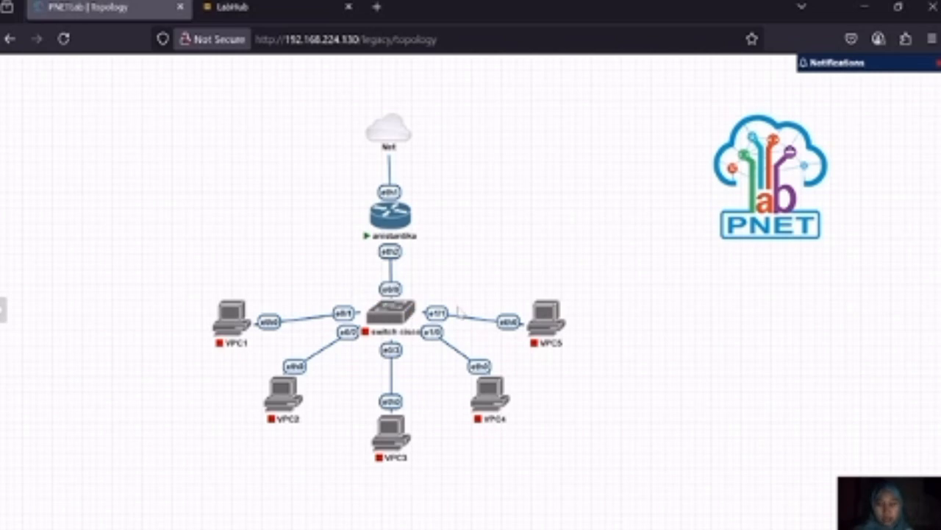